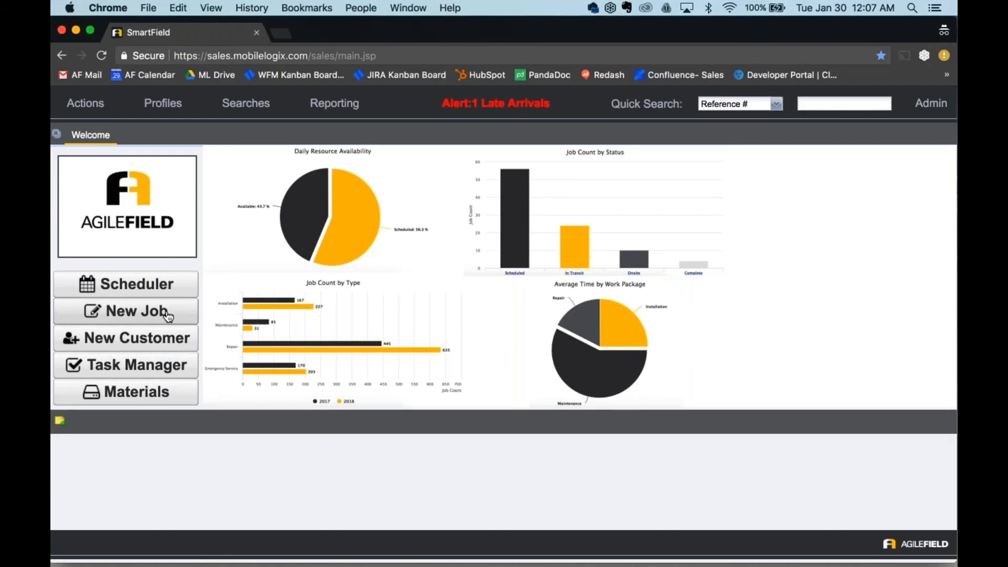
Step: Start a new job entry and select the existing customer AgileField from the customer search
click(167, 315)
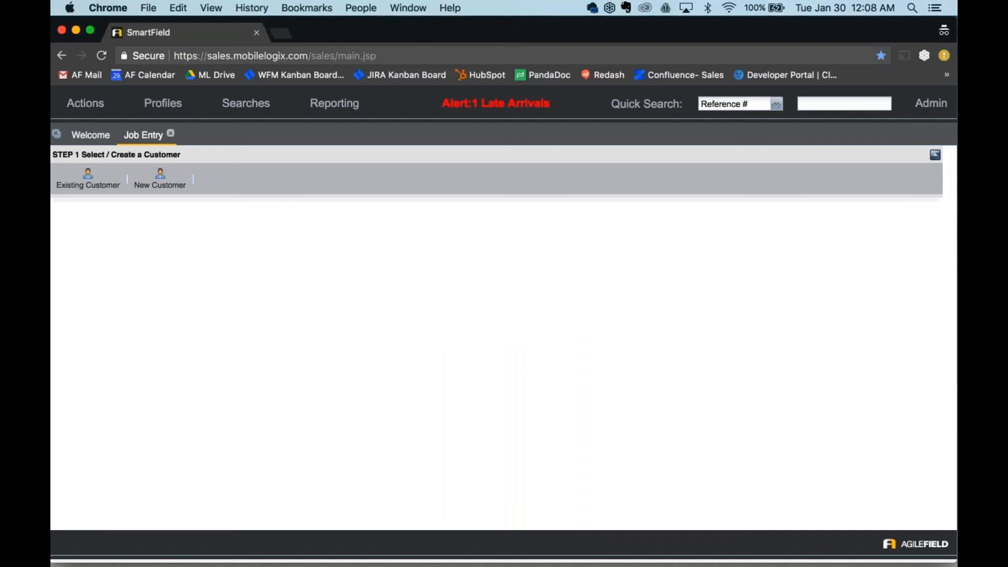
click(116, 187)
click(466, 497)
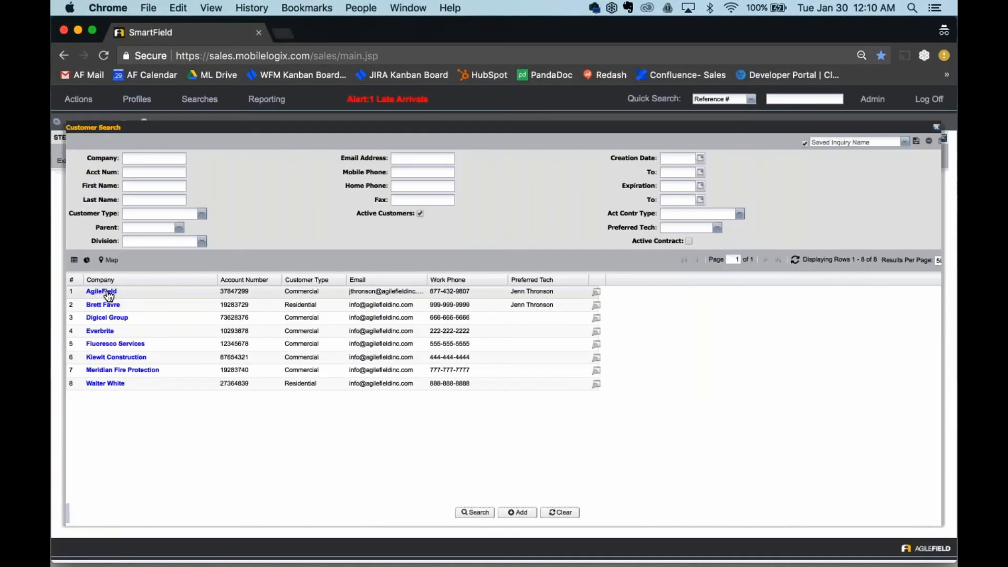
click(107, 294)
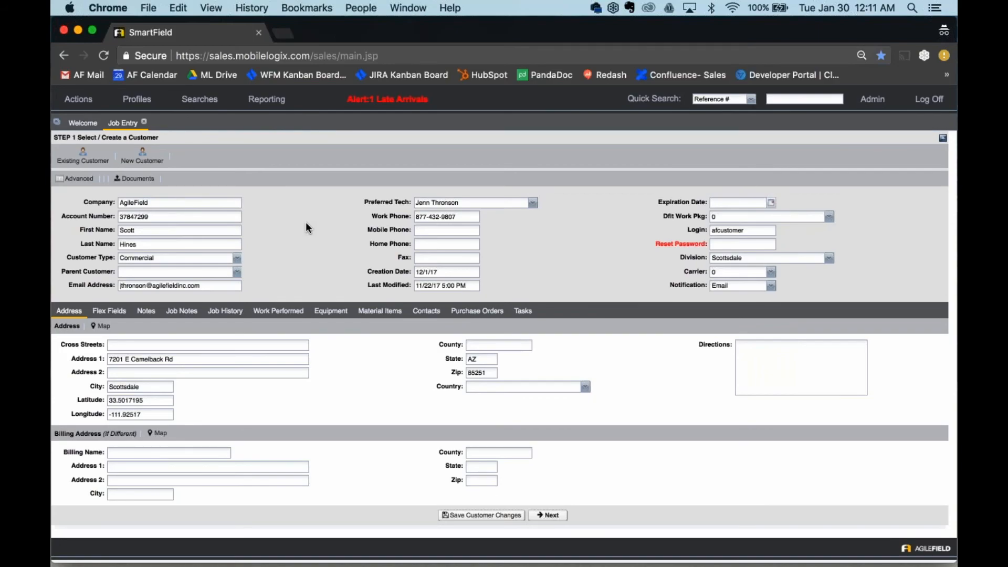
Step: Check the available customer type and division options on the AgileField customer record
click(237, 258)
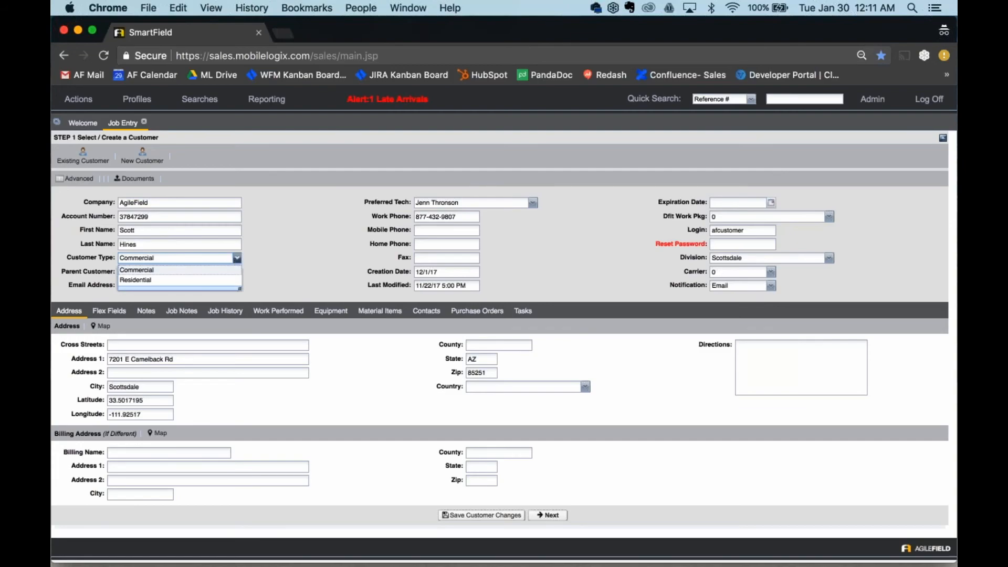
click(766, 259)
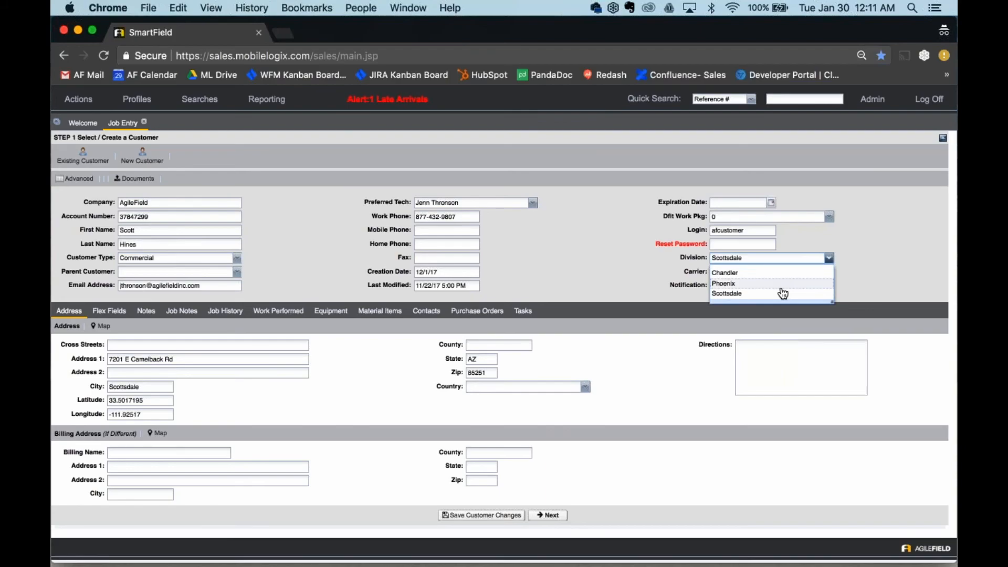
click(292, 255)
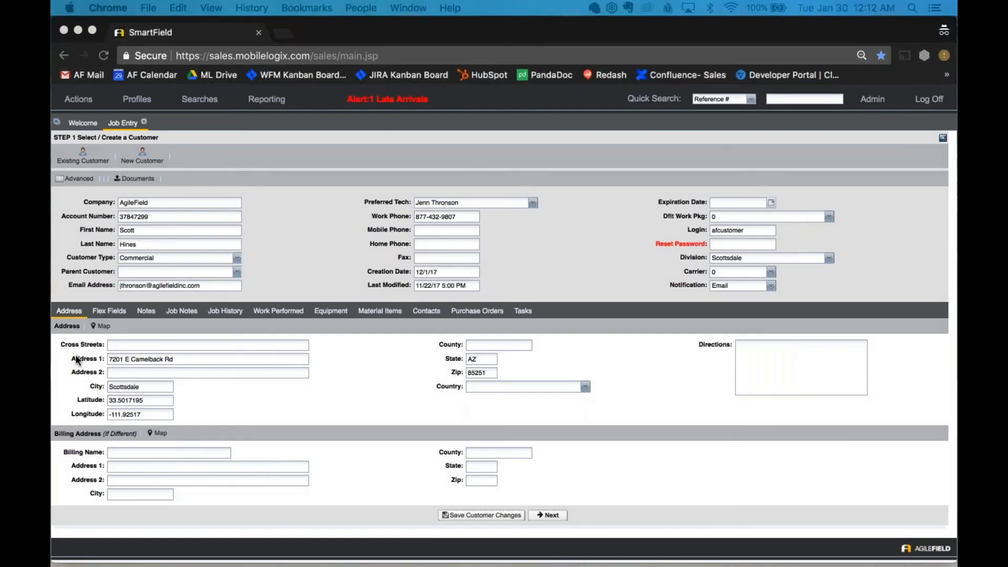
Step: Review the customer's flex fields, notes, job history, equipment, material items, contacts and tasks
click(108, 310)
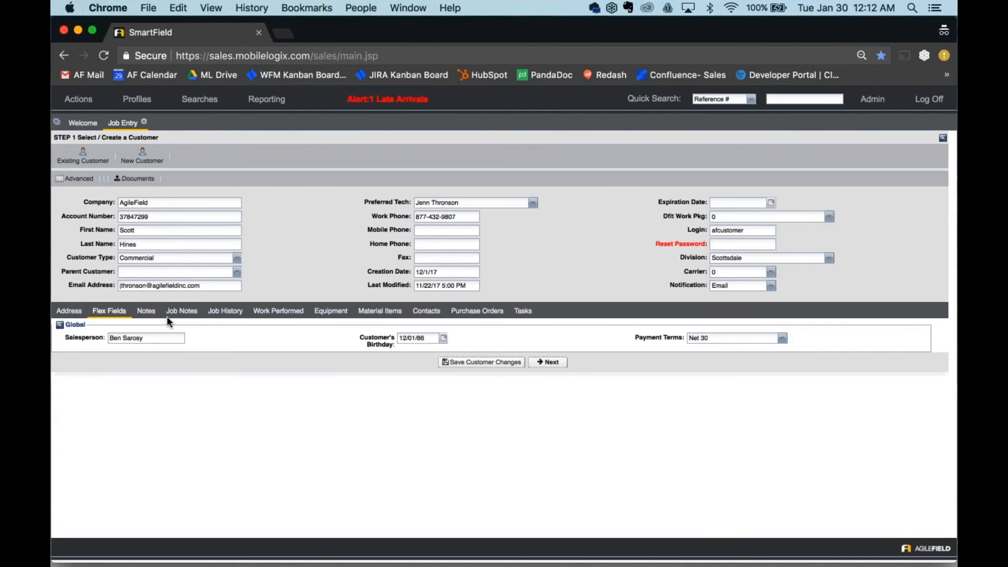
click(147, 311)
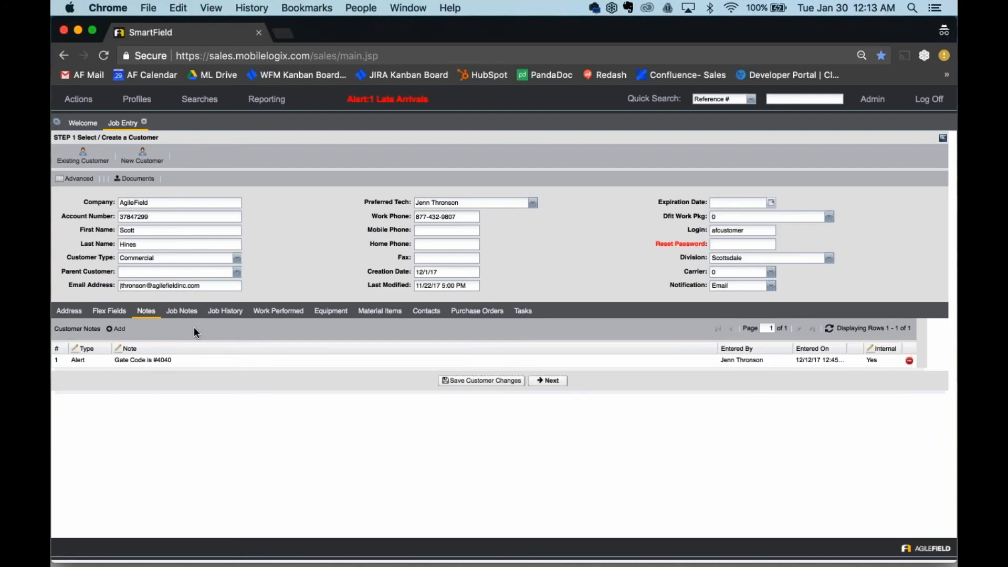
click(225, 311)
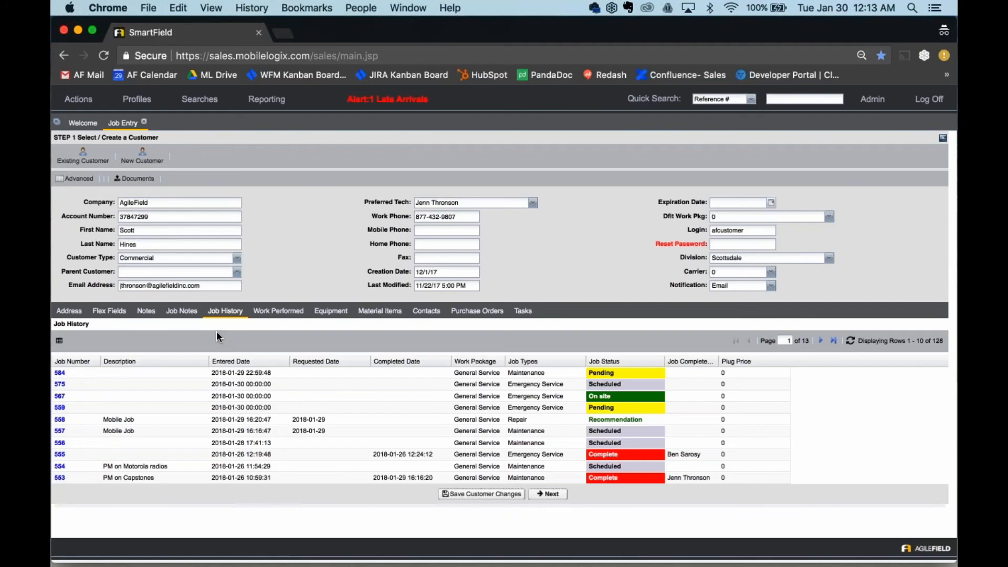
click(331, 310)
click(379, 310)
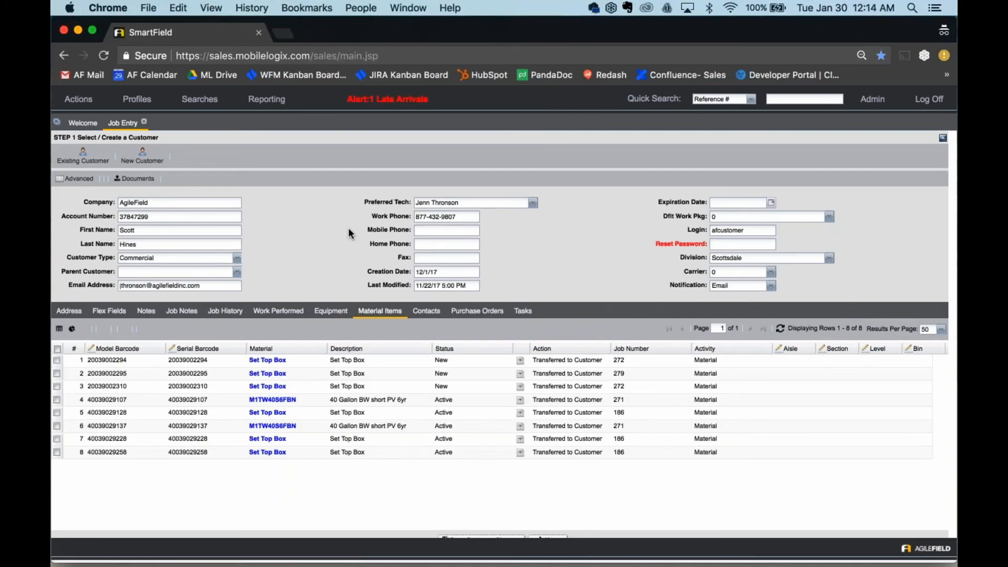
click(426, 311)
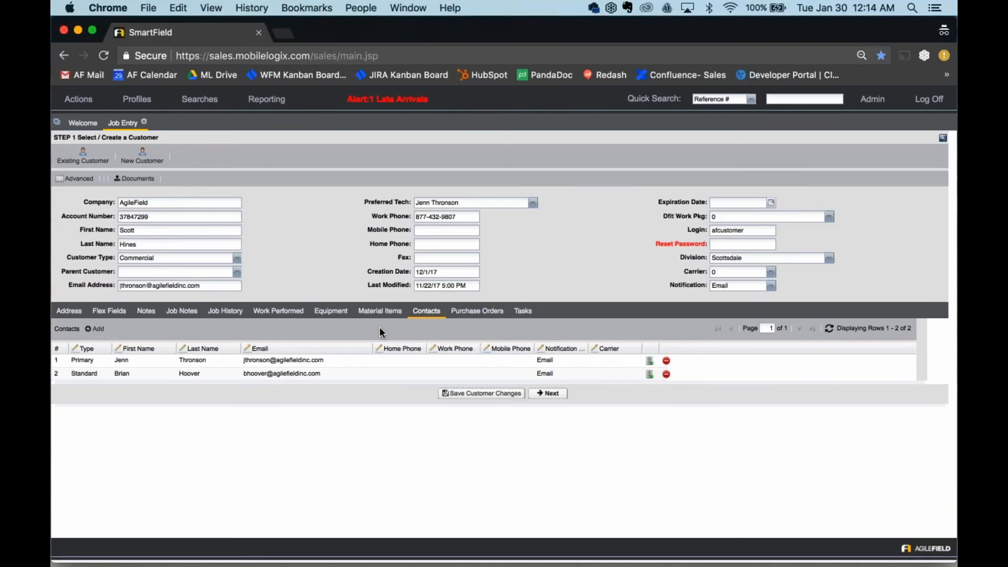
click(522, 312)
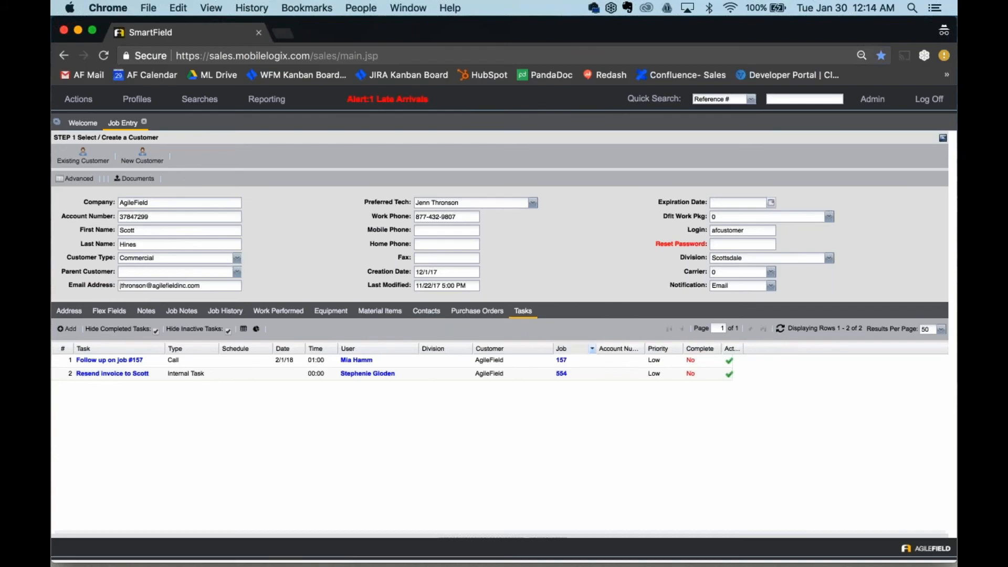
Step: Continue to the job setup and save the entry as a quick job with the Maintenance job type
scroll(557, 472, down, 1)
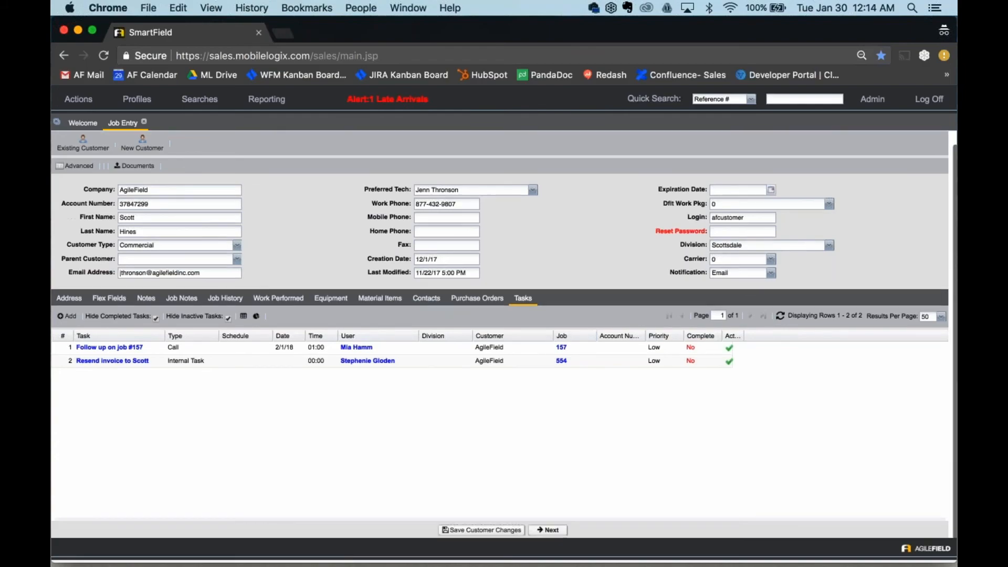
click(549, 530)
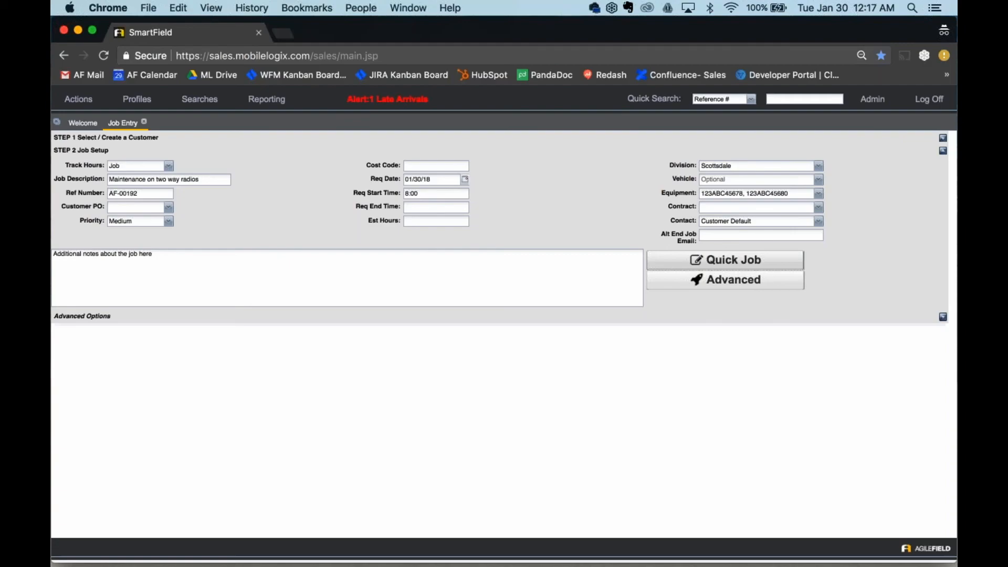
click(725, 259)
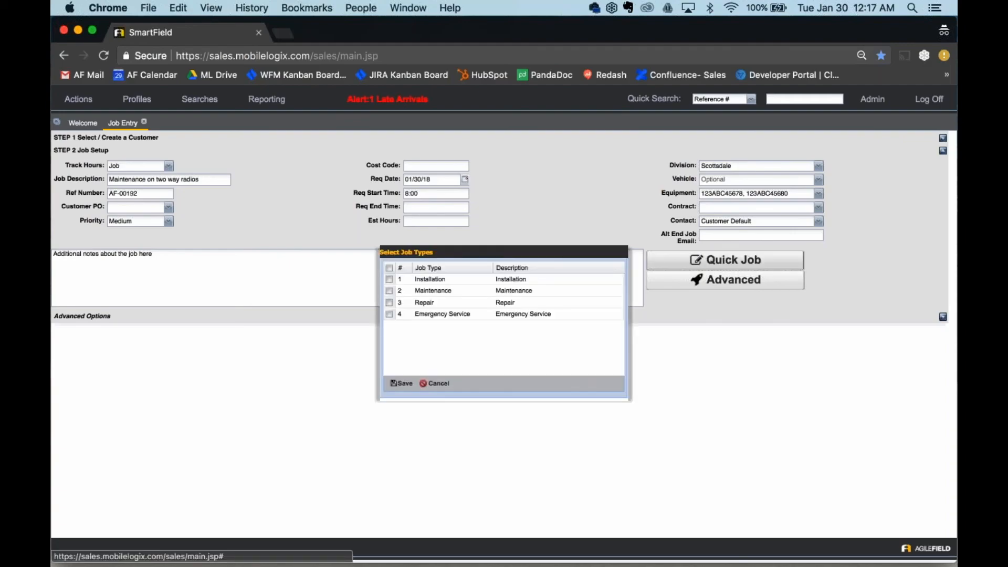
click(464, 289)
click(402, 383)
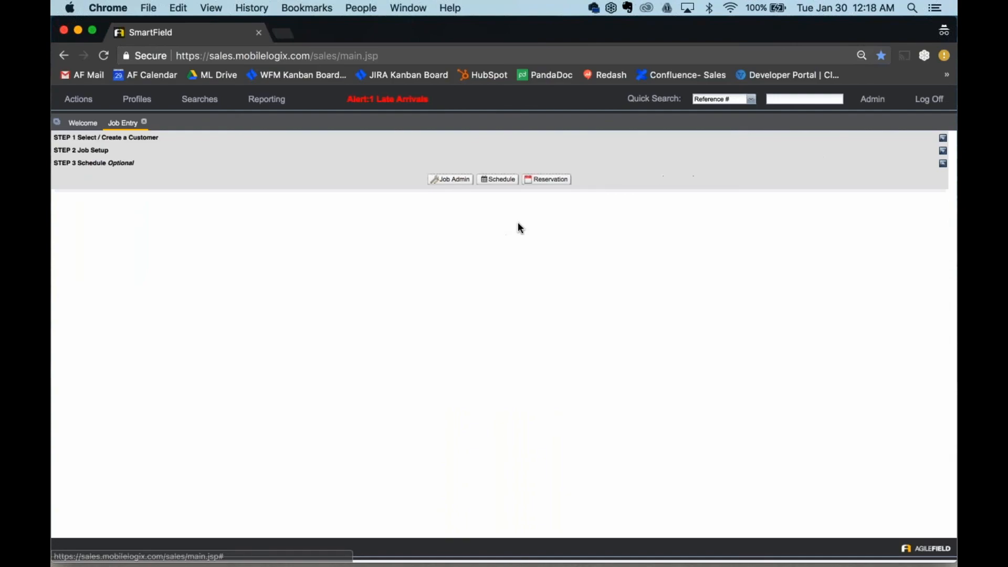
click(497, 178)
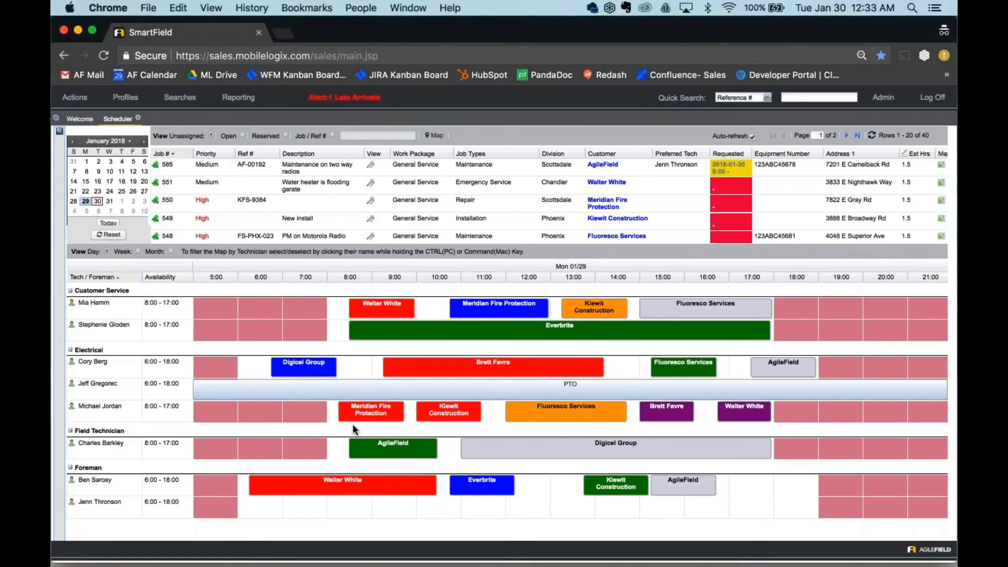
Step: Schedule the unassigned "Maintenance on two way radios" job for the second foreman at about 7:15, and move it to the first foreman at about 12:30
drag(433, 173, 295, 509)
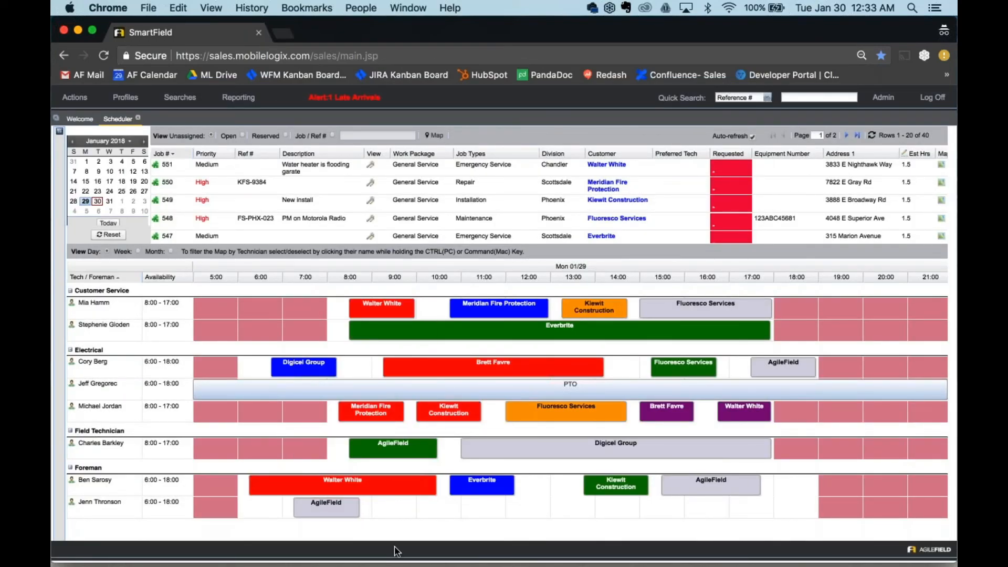
drag(327, 508, 559, 489)
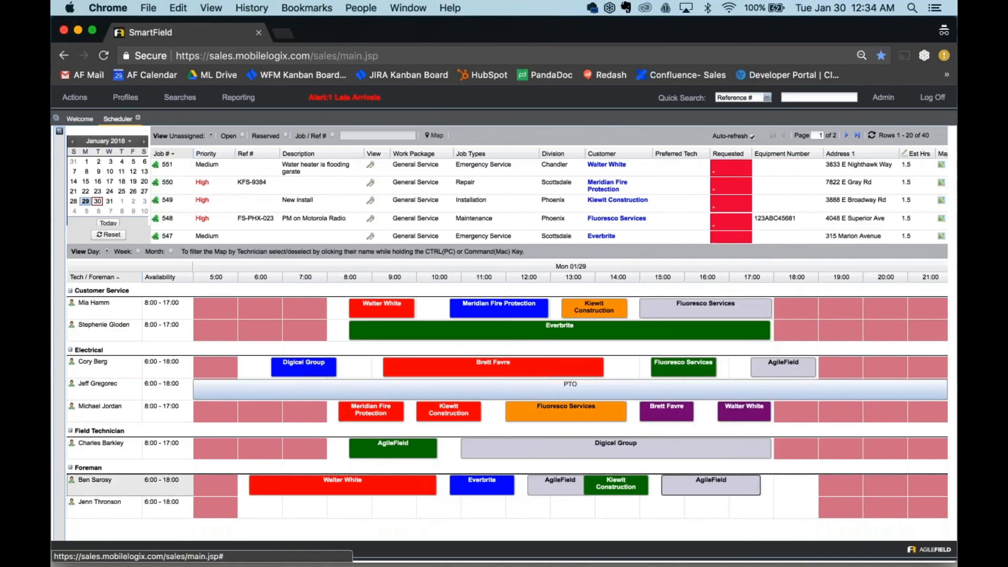
Step: Shorten the first foreman's last AgileField job so it ends at about 17:00
drag(758, 485, 724, 487)
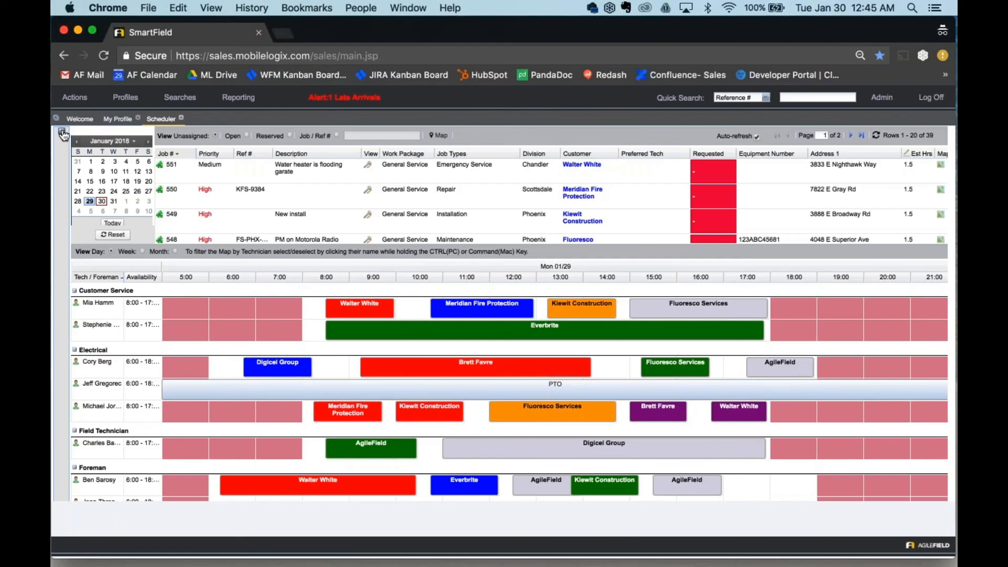
Step: Filter the schedule by the Chandler, Phoenix and Scottsdale divisions in turn, and reset the schedule filters to all divisions
click(63, 132)
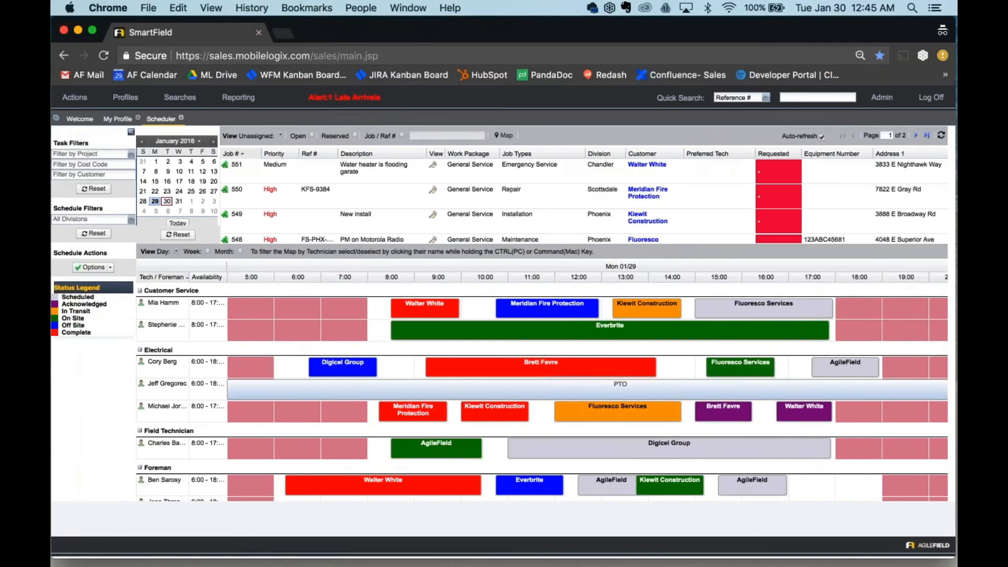
click(132, 219)
click(131, 226)
click(131, 221)
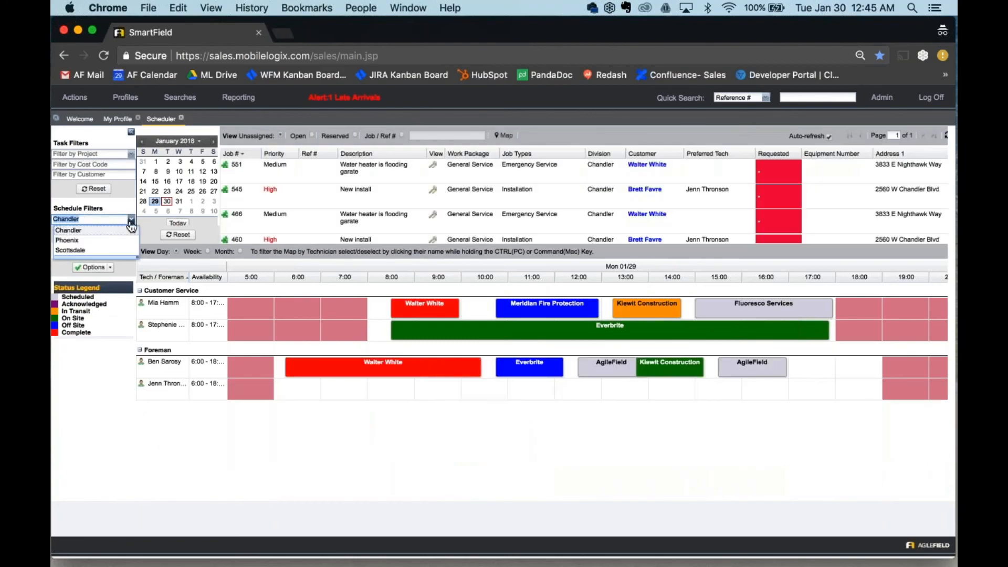
click(131, 232)
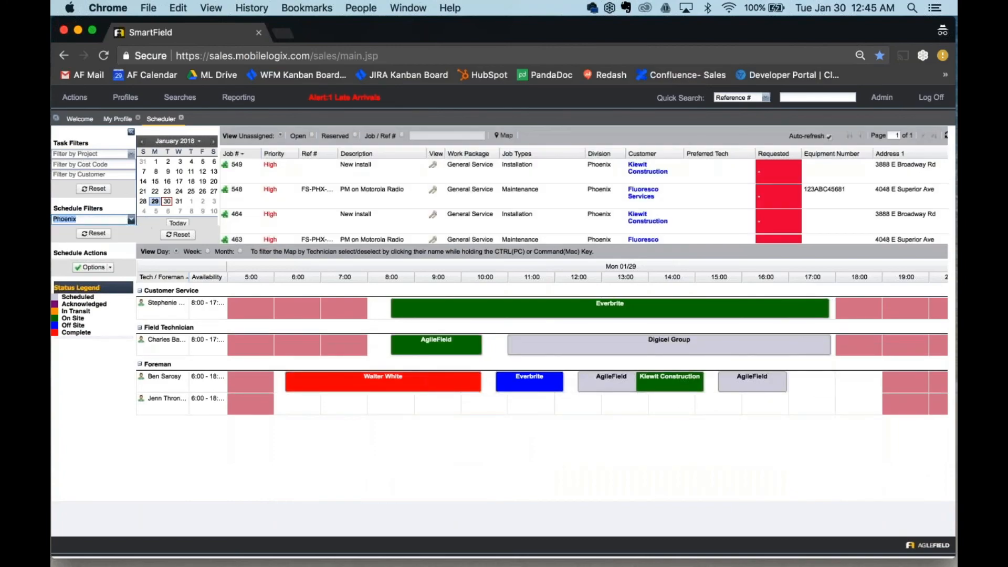
click(131, 220)
click(104, 250)
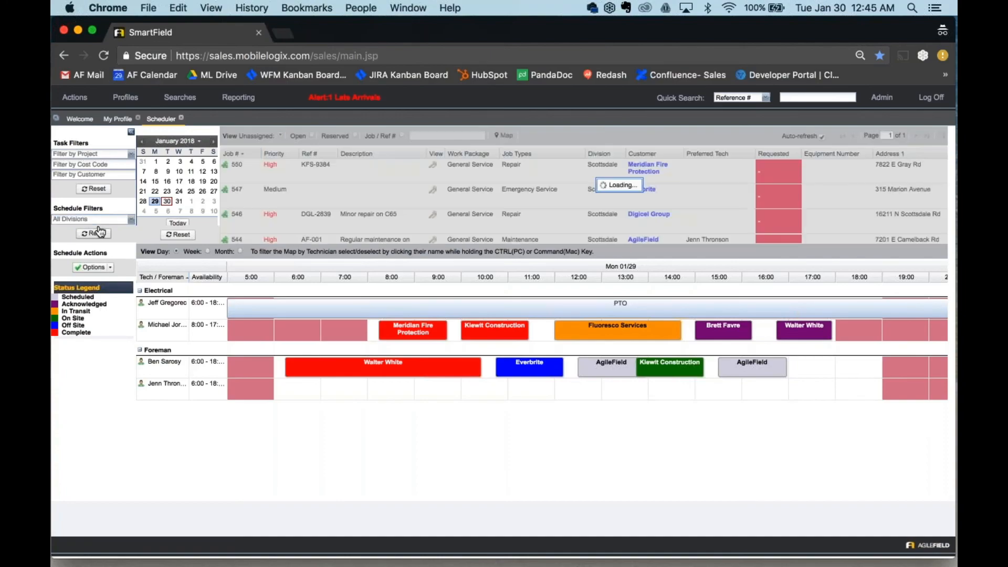
click(94, 234)
click(130, 132)
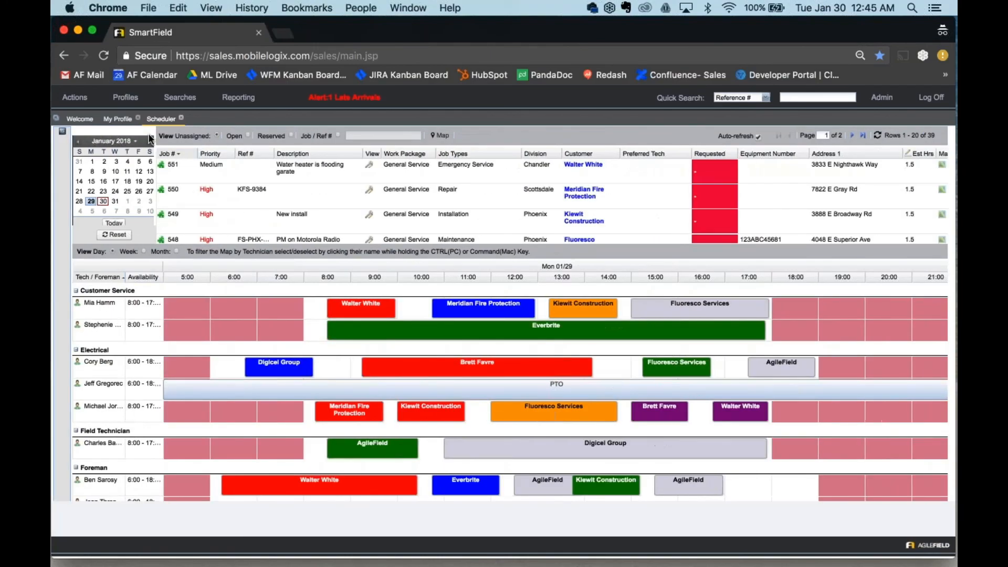